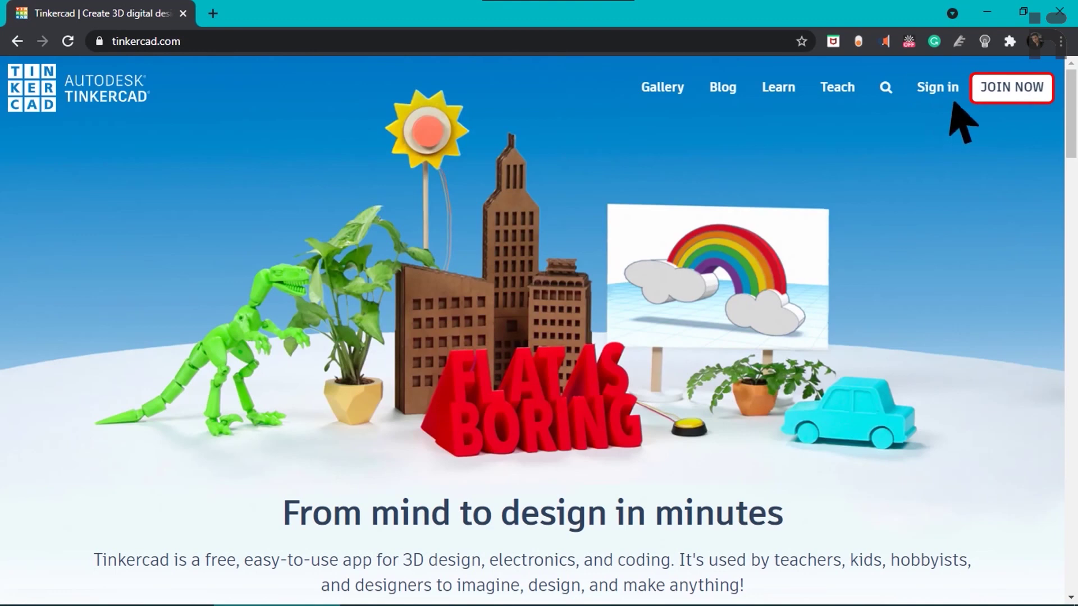
Start a new Tinkercad sign-up and choose India as the country.
left_click(1011, 87)
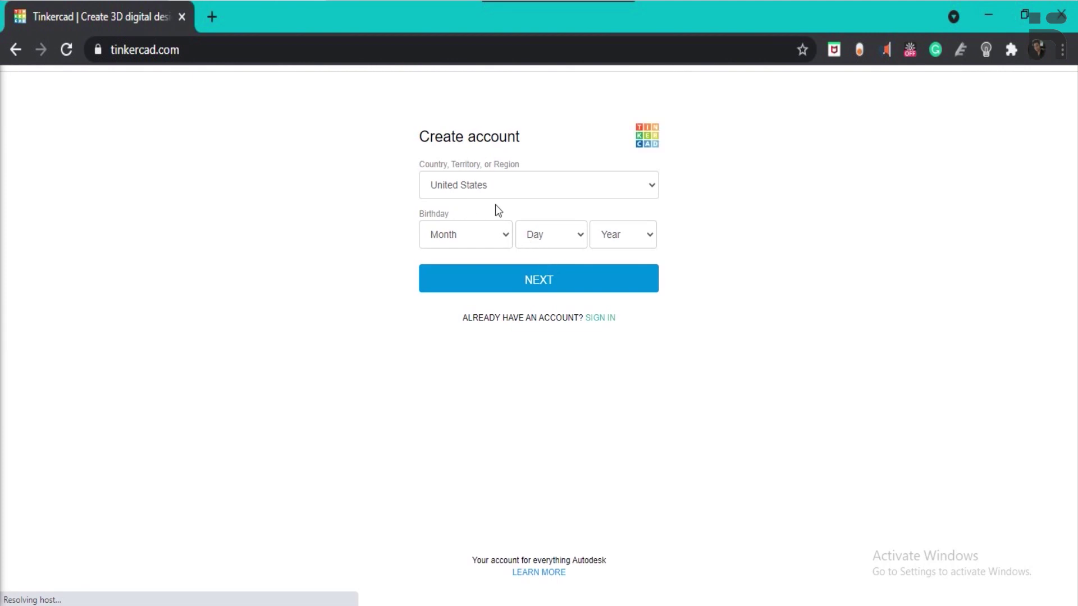
left_click(538, 184)
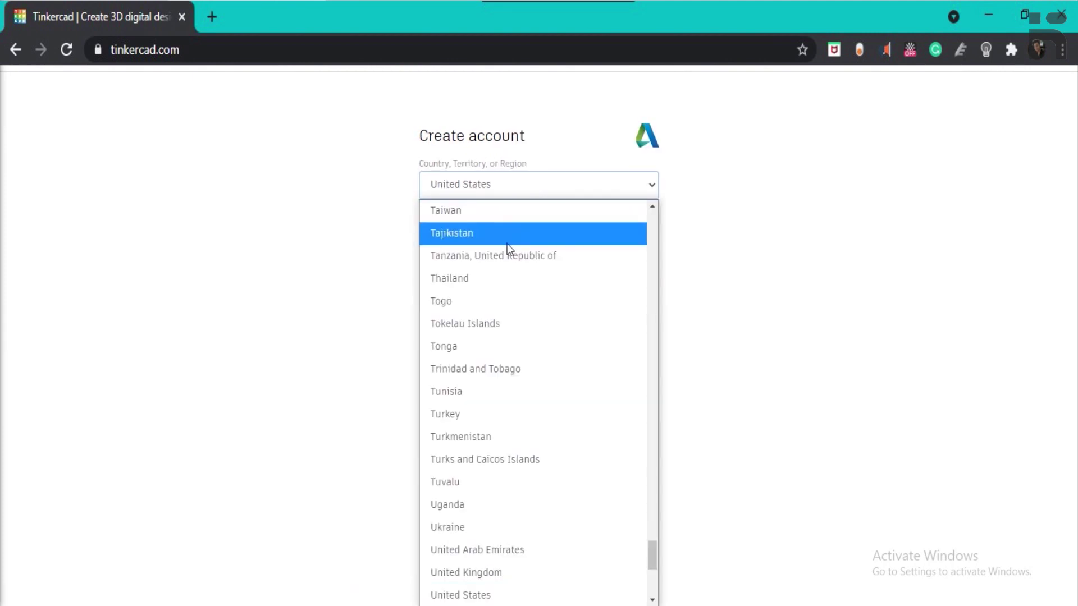
key("i")
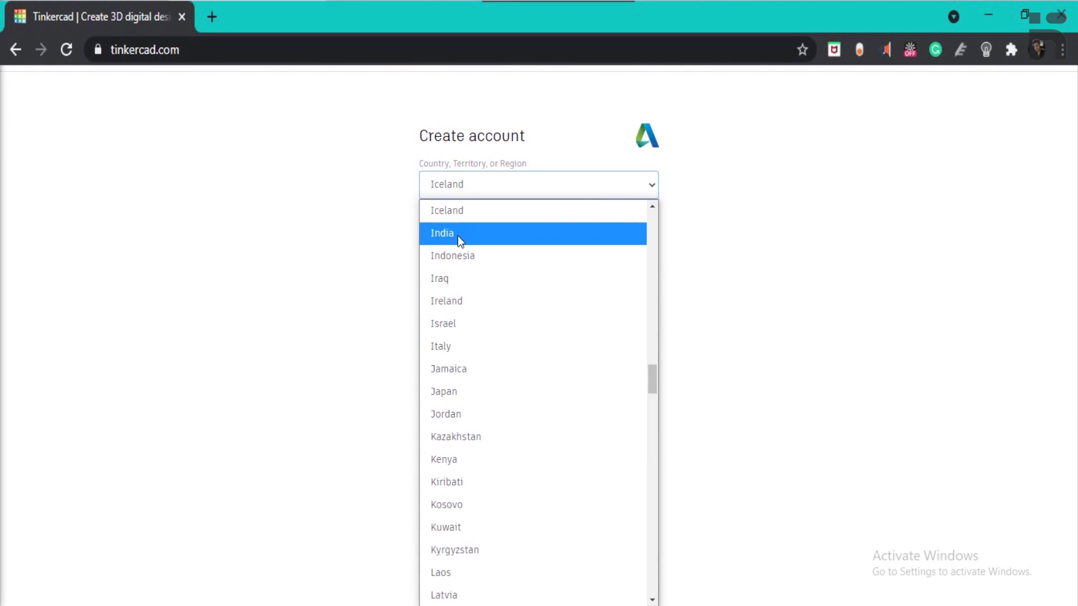
left_click(457, 234)
Set the birthday to February 3, 1954.
left_click(463, 237)
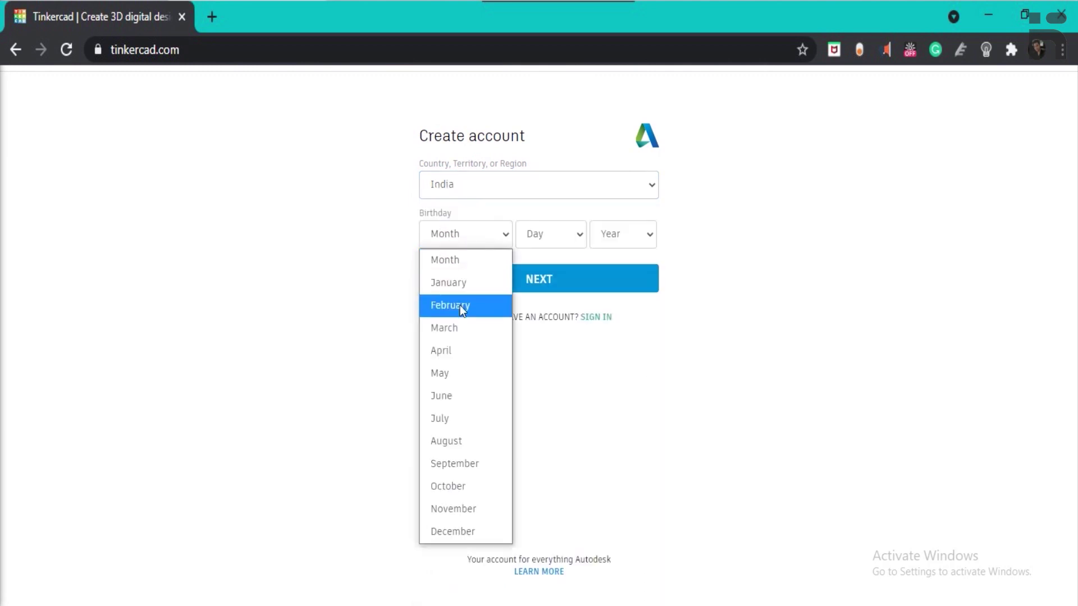
left_click(459, 304)
left_click(554, 242)
left_click(533, 327)
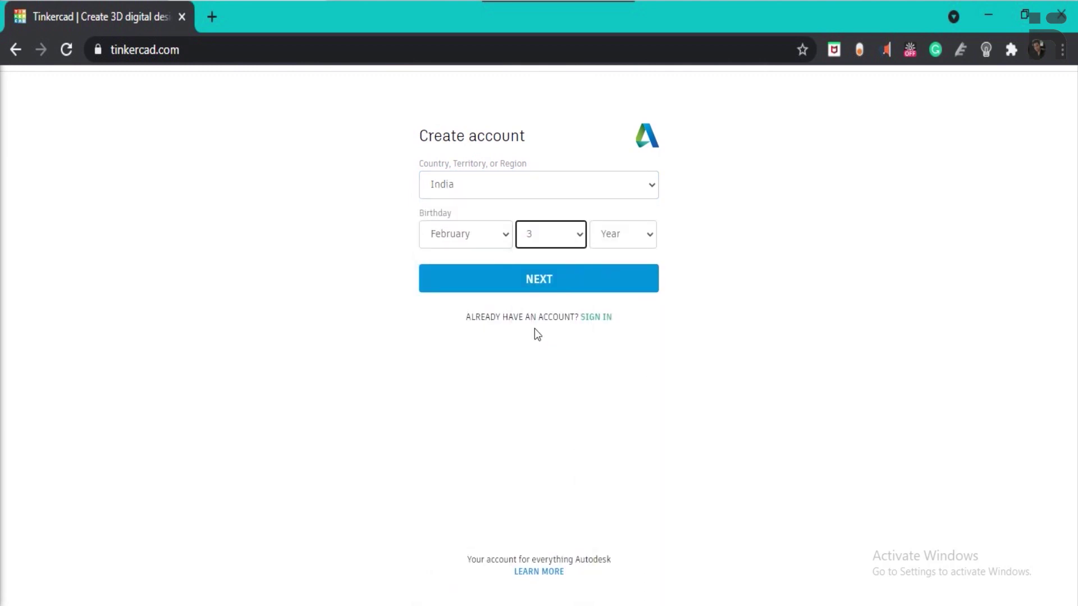
left_click(623, 234)
scroll(598, 371, "down", 20)
left_click(598, 371)
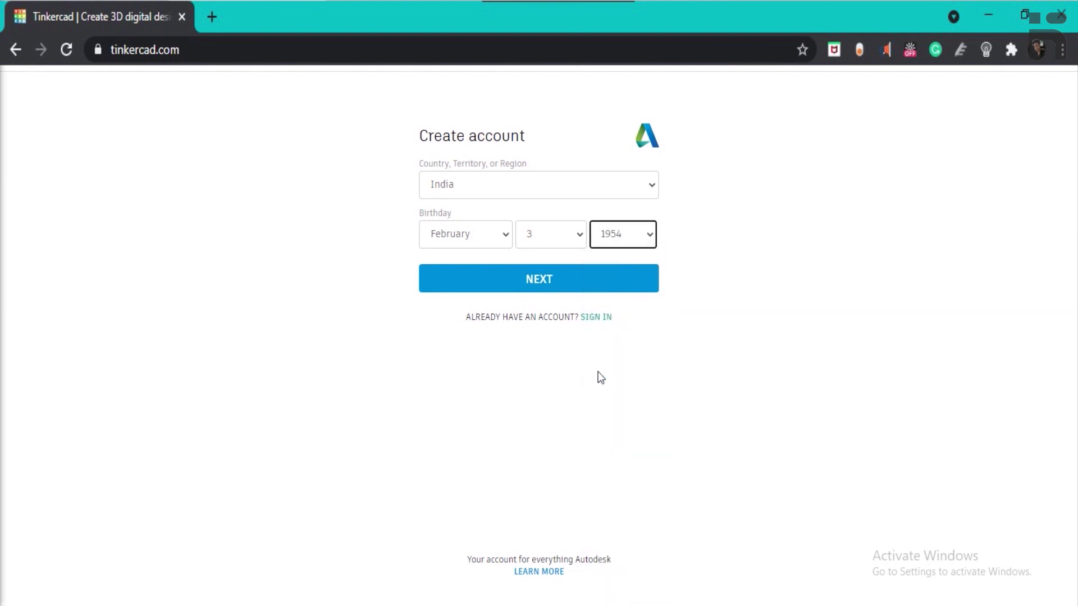
Enter the account's e-mail address and password, accept the terms, and create the account.
left_click(556, 286)
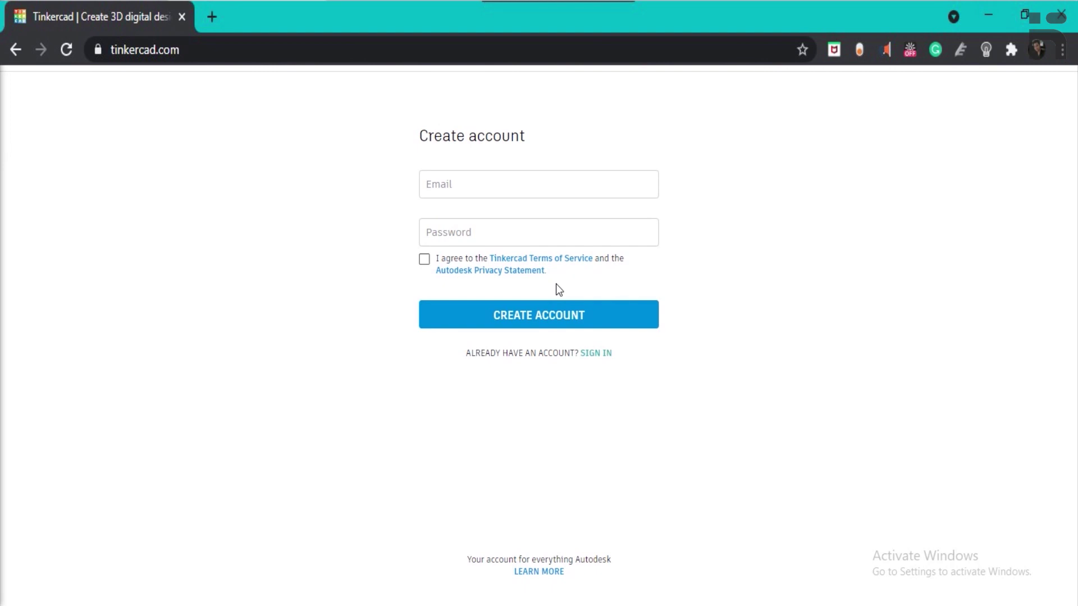
left_click(615, 188)
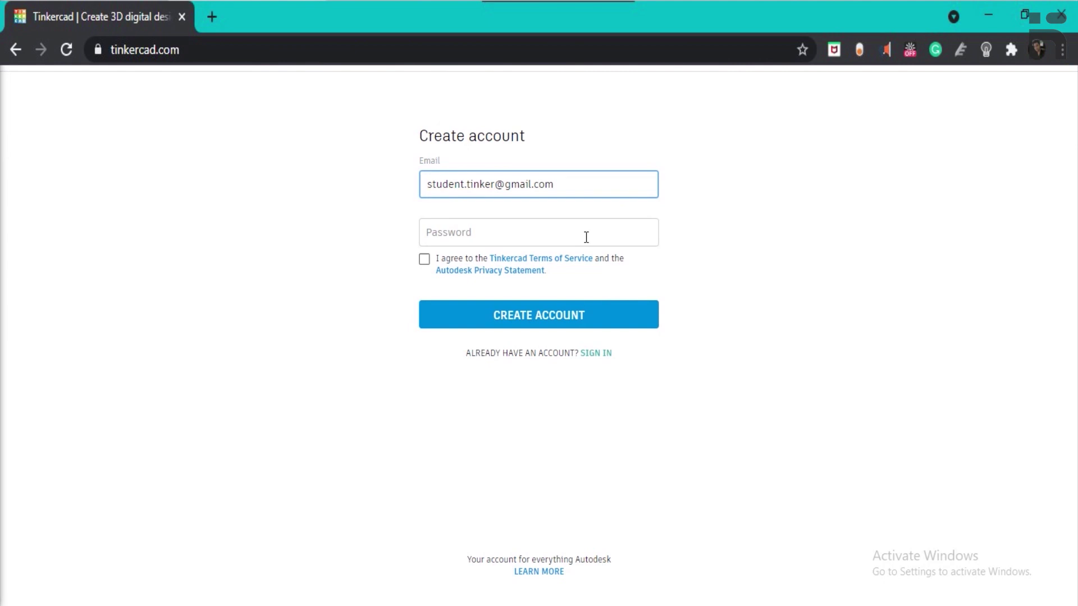
left_click(586, 237)
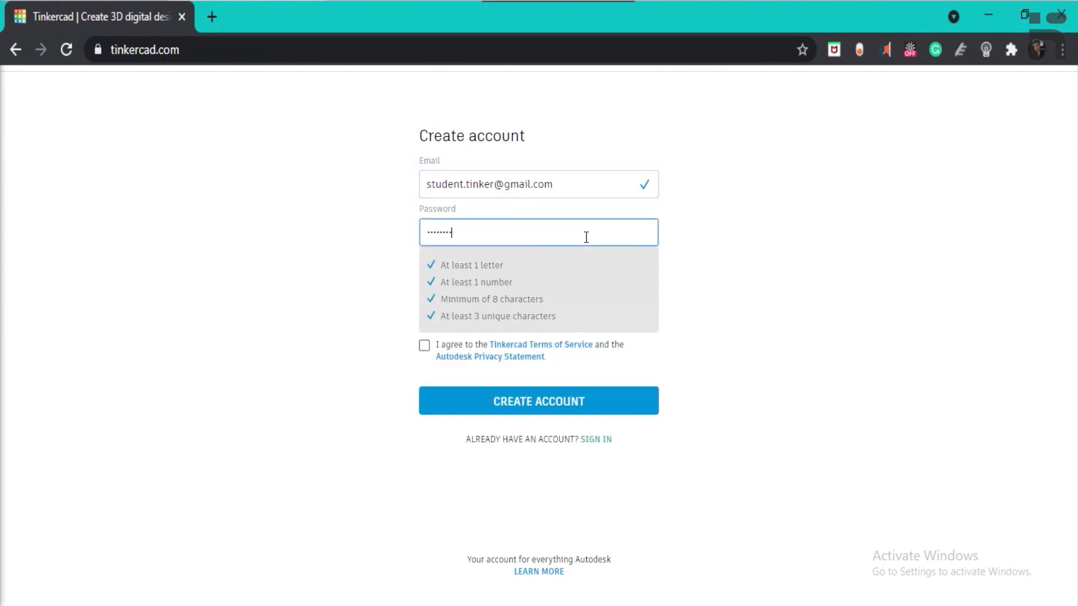
type("•••")
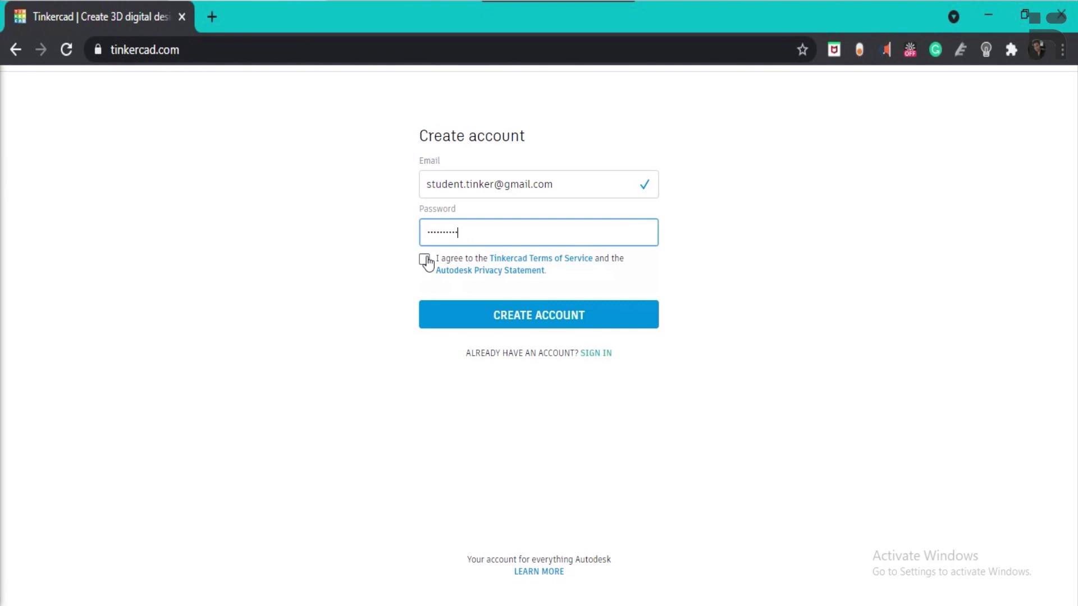
left_click(424, 260)
left_click(482, 326)
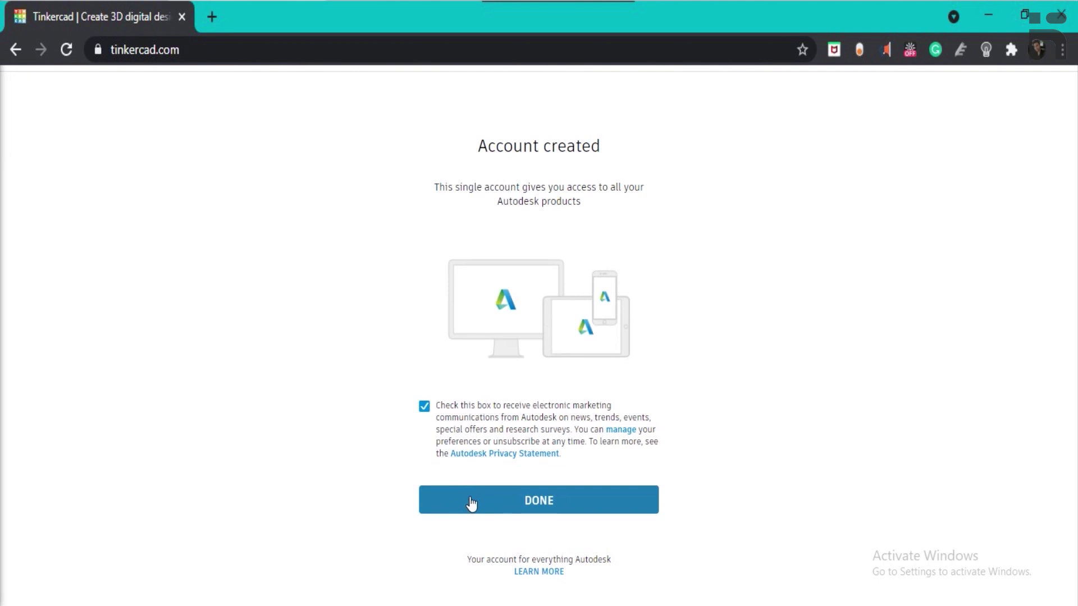
Finish sign-up and close the Welcome dialog to land on the 3D Designs dashboard.
left_click(471, 501)
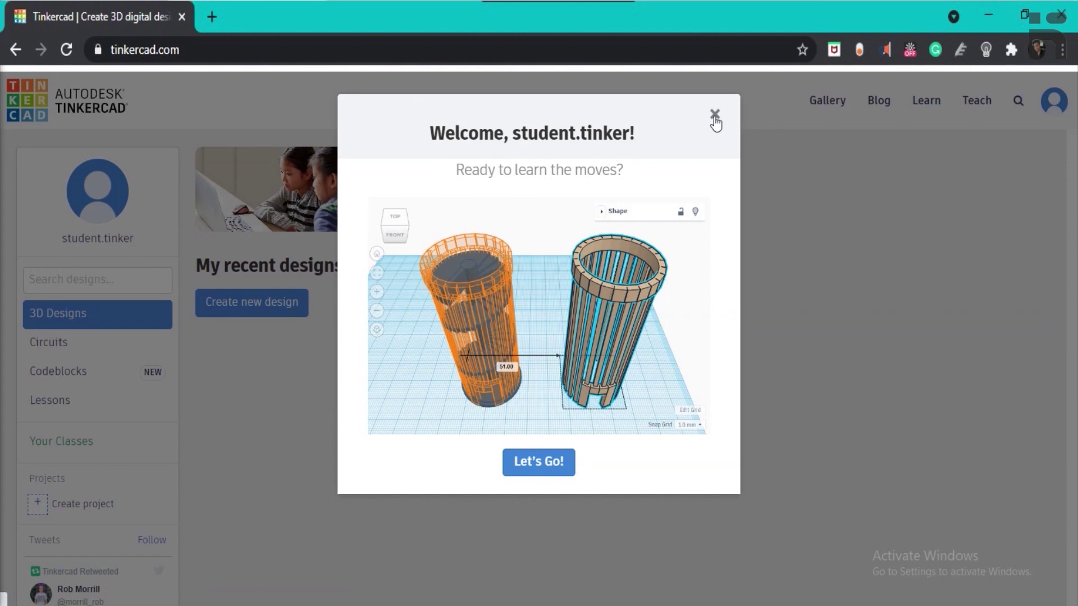
left_click(713, 115)
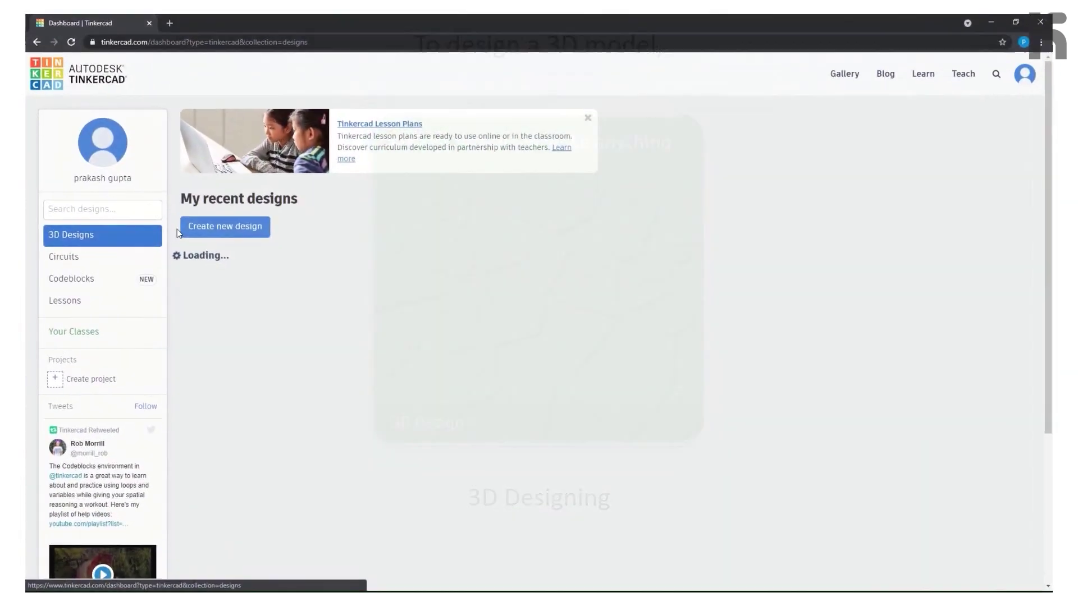
Create the new design 'Stunning Sango-Elzing', look around its empty workplane, and view the shape categories.
left_click(211, 224)
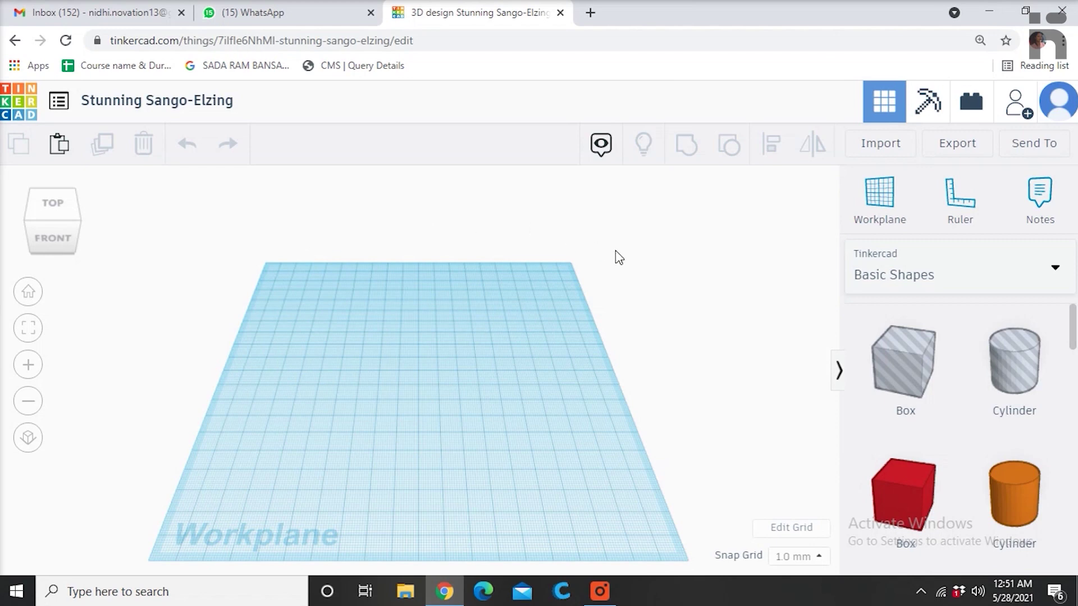
mouse_move(514, 371)
right_mouse_down()
mouse_move(491, 390)
mouse_move(433, 385)
mouse_move(428, 368)
mouse_move(544, 364)
mouse_move(550, 345)
mouse_move(512, 356)
right_mouse_up()
scroll(511, 359, "down", 3)
scroll(511, 358, "down", 1)
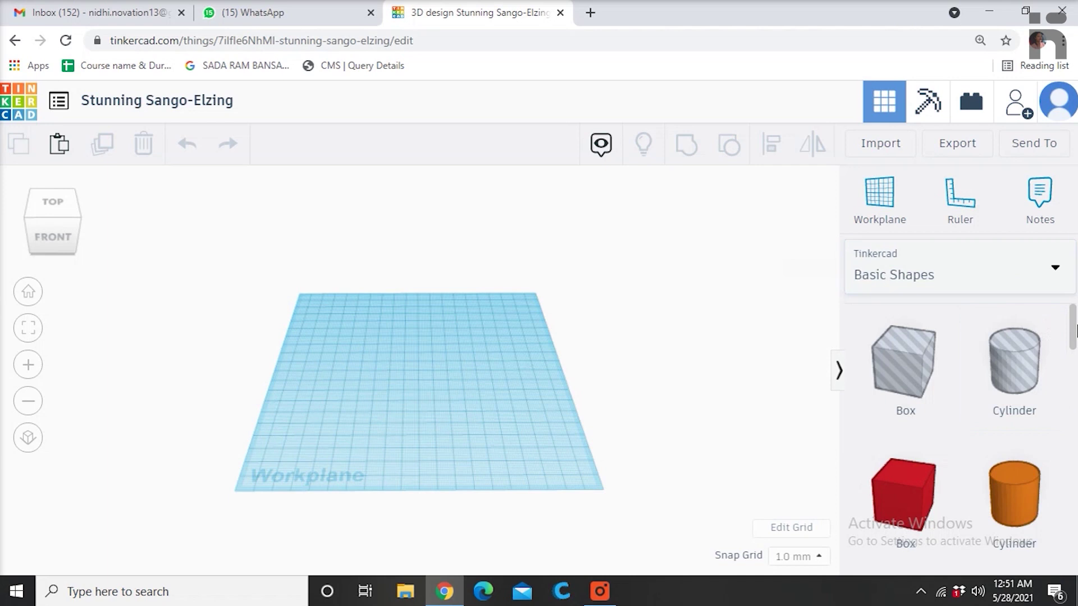
mouse_move(1074, 331)
left_mouse_down()
mouse_move(1074, 547)
mouse_move(1074, 317)
left_mouse_up()
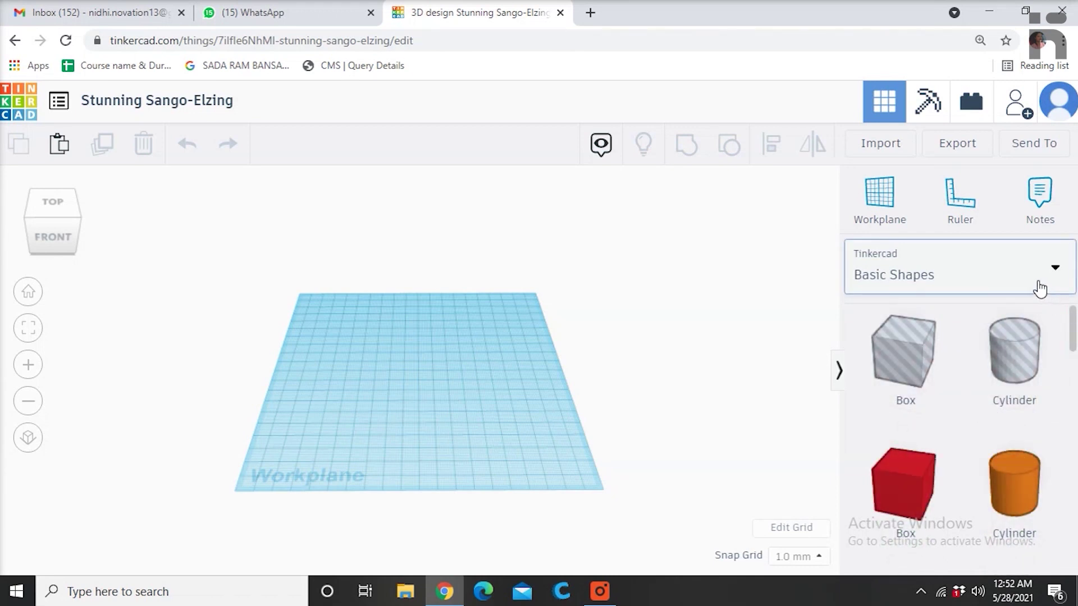
left_click(1032, 276)
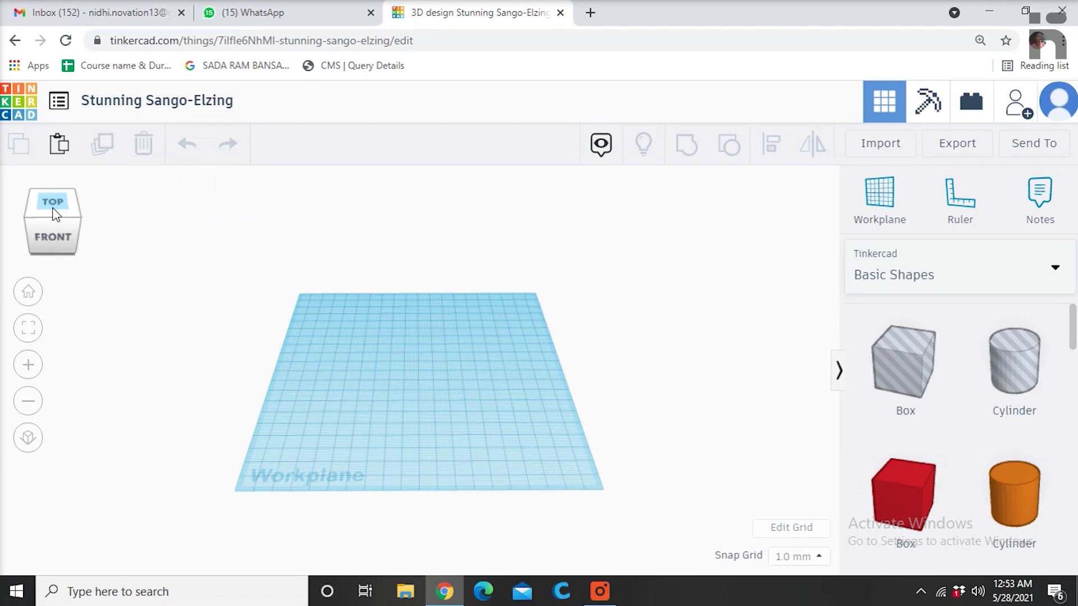
left_click(72, 227)
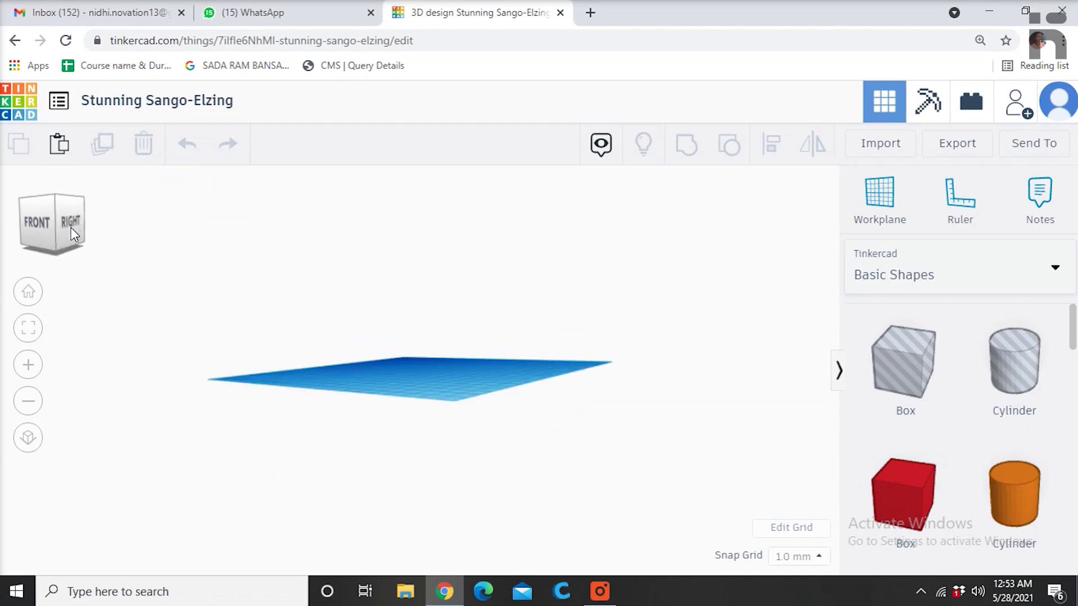
left_click(54, 218)
left_click(73, 230)
left_click(70, 230)
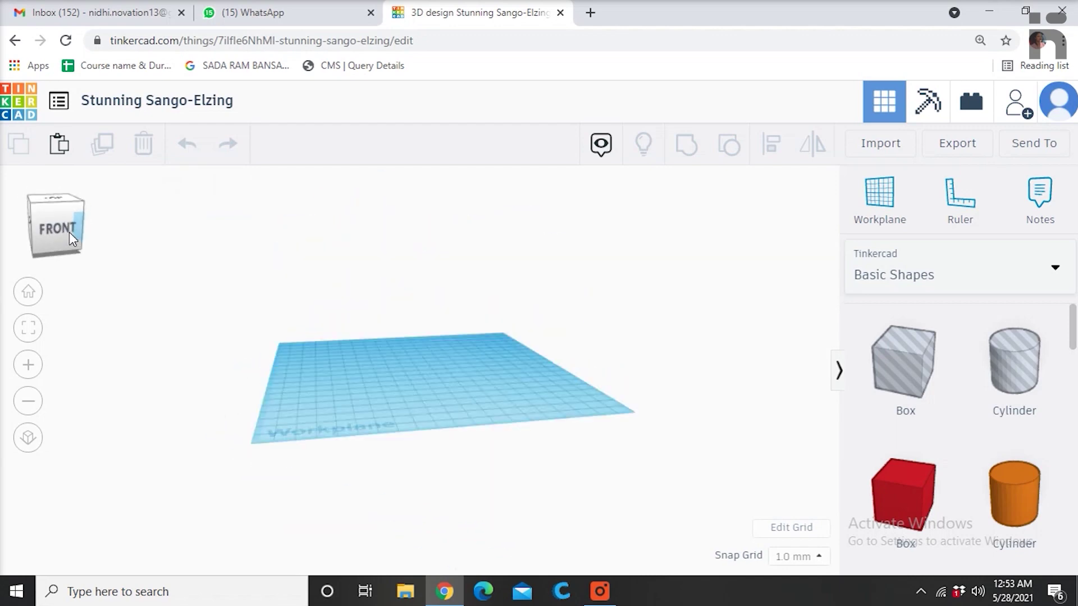
left_click(66, 237)
left_click(66, 241)
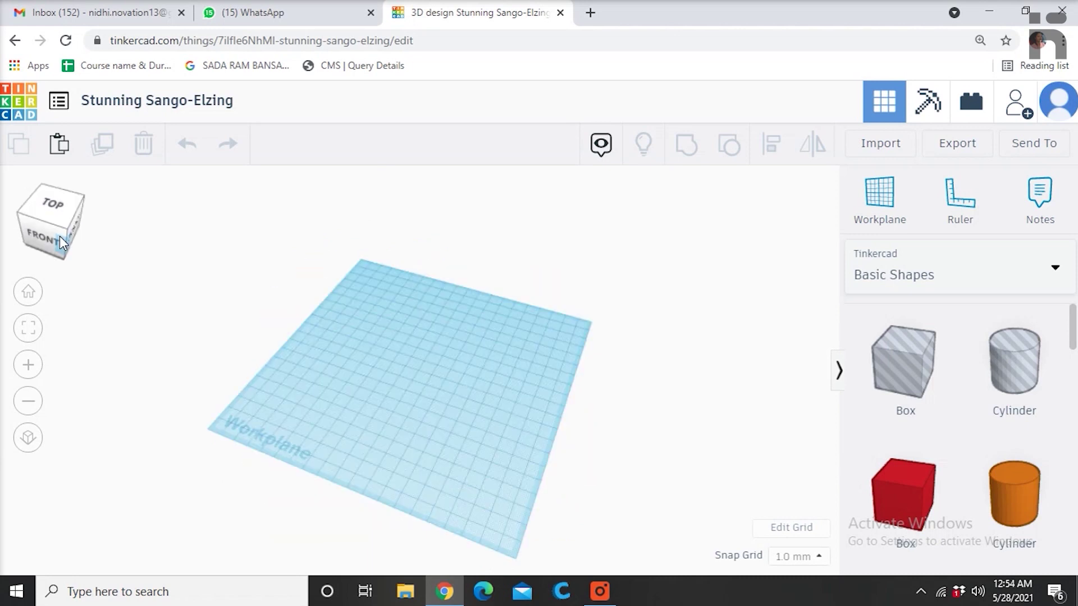
left_click(33, 235)
left_click(25, 217)
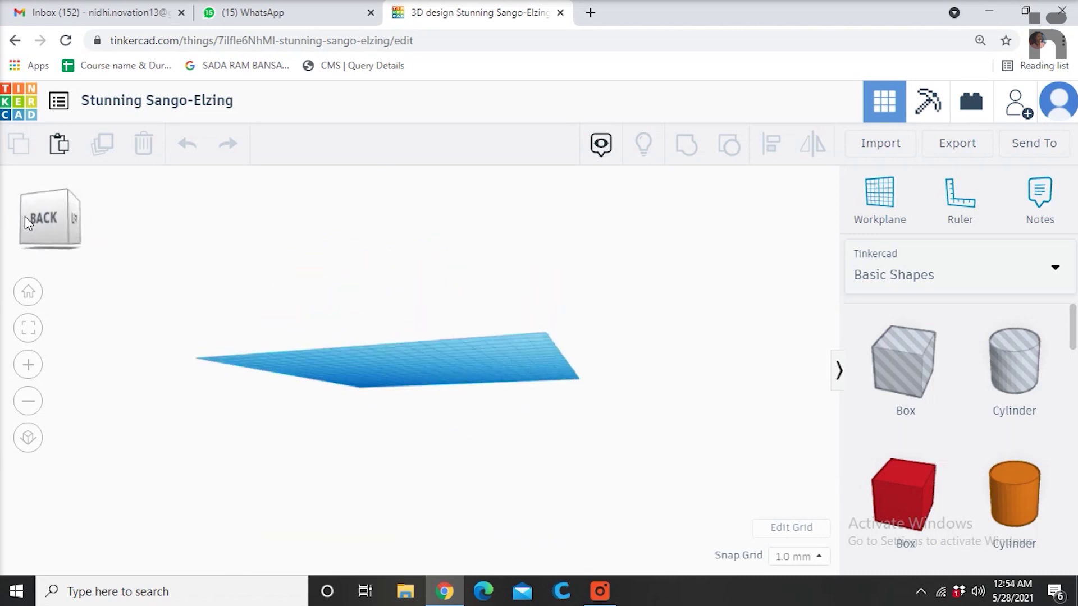
left_click(46, 217)
left_click_drag(46, 217, 6, 224)
left_click(86, 231)
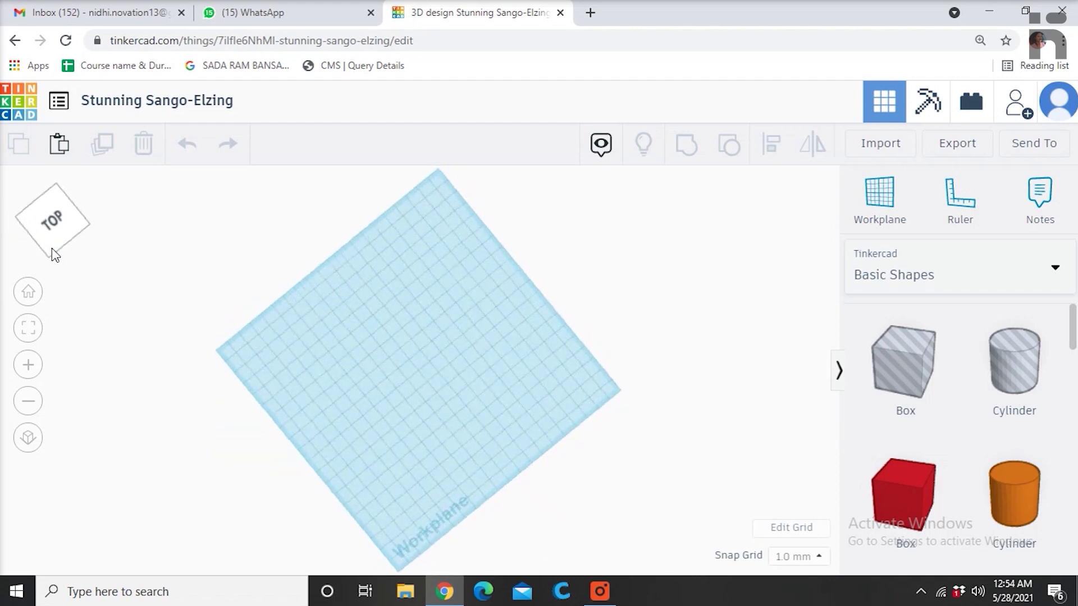
left_click(87, 231)
left_click(87, 231)
left_click(86, 231)
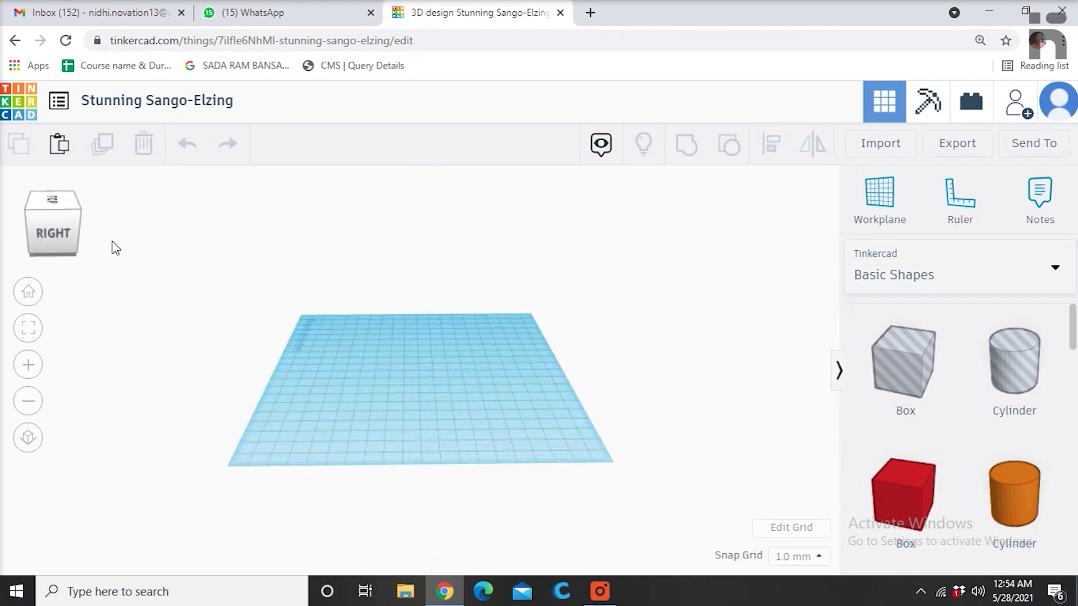
left_click(99, 246)
left_click(89, 243)
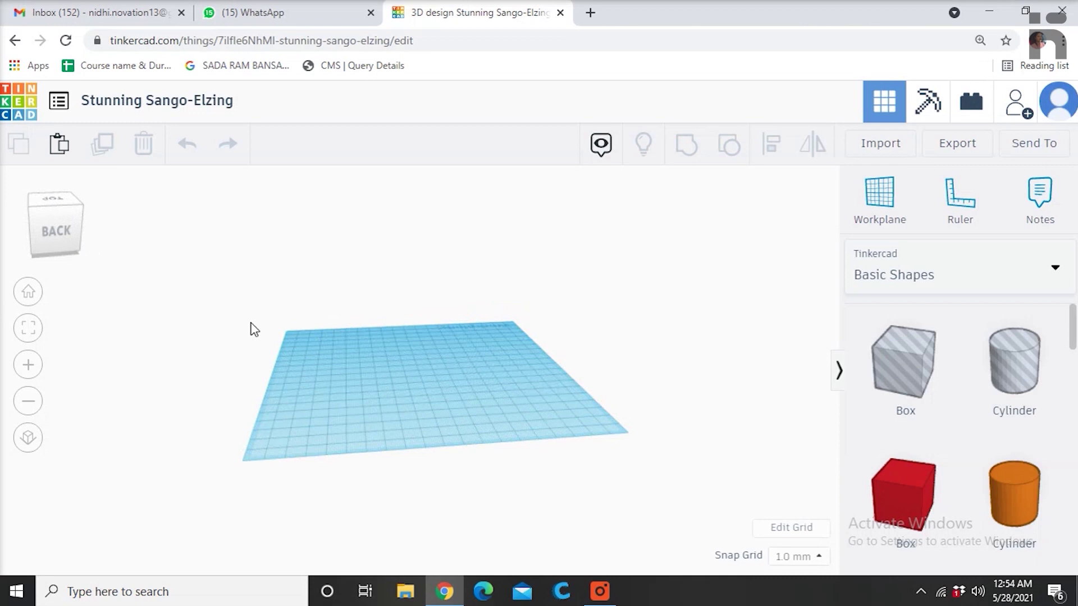
right_click_drag(280, 356, 592, 365)
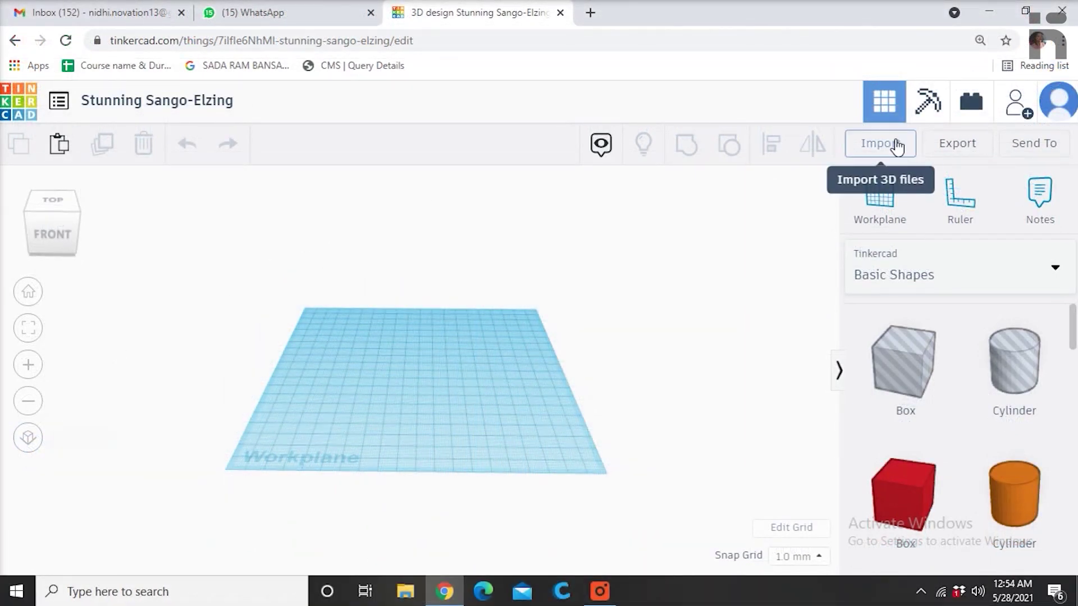
left_click(894, 149)
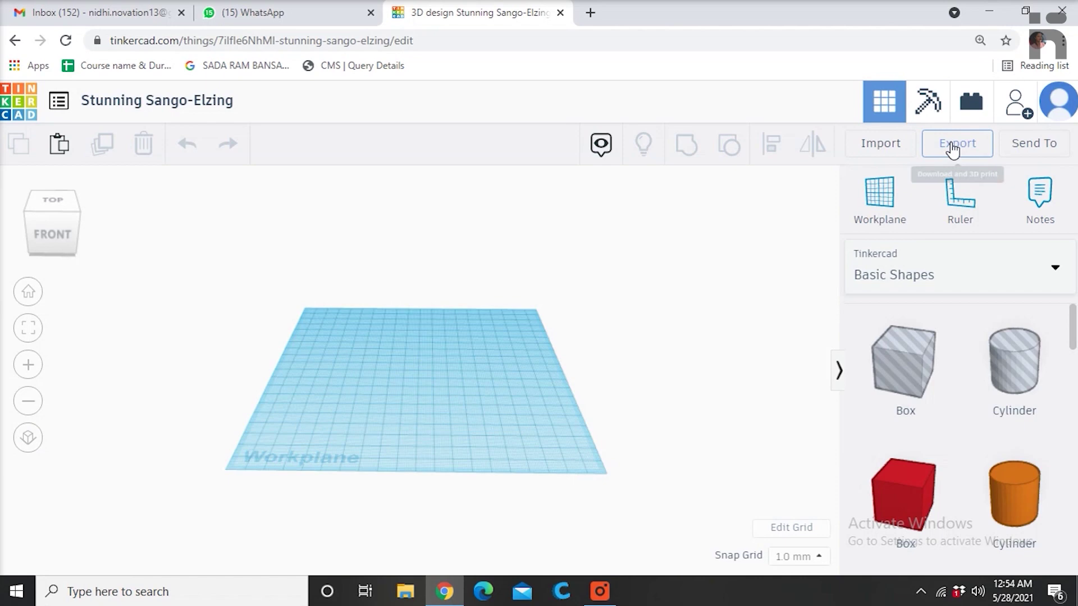
left_click(952, 147)
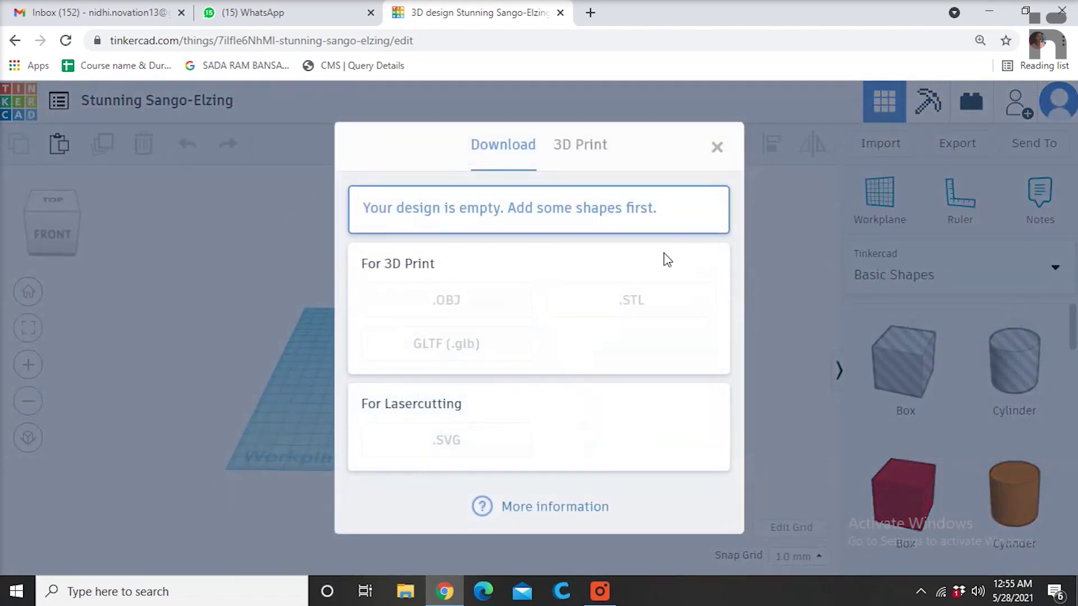
left_click(588, 149)
left_click(524, 140)
left_click(718, 148)
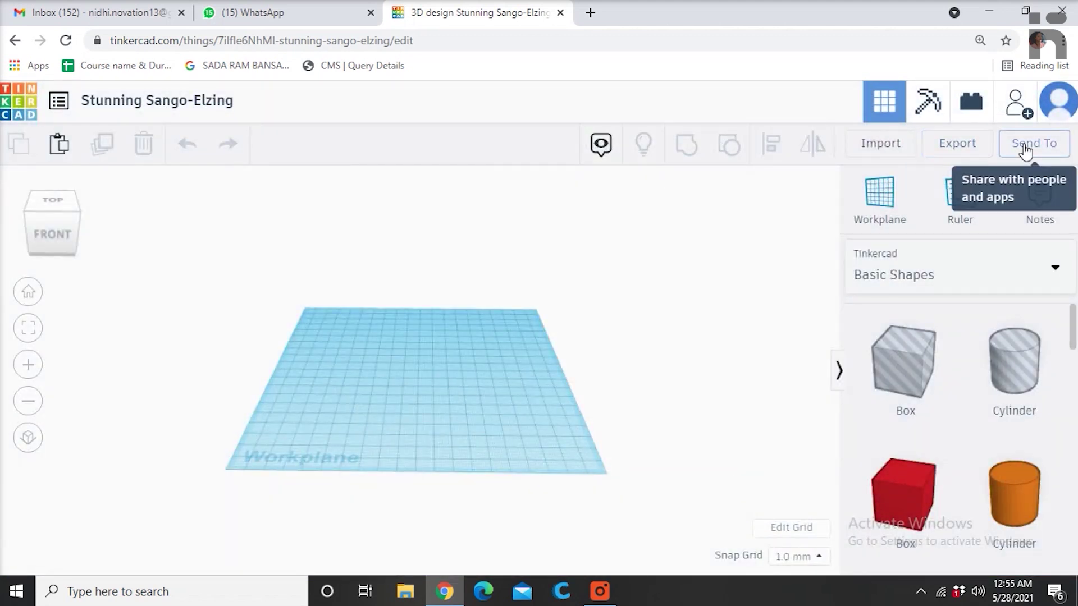
Generate a new 336-hour collaboration link through Send To > Invite people and copy it.
left_click(1020, 154)
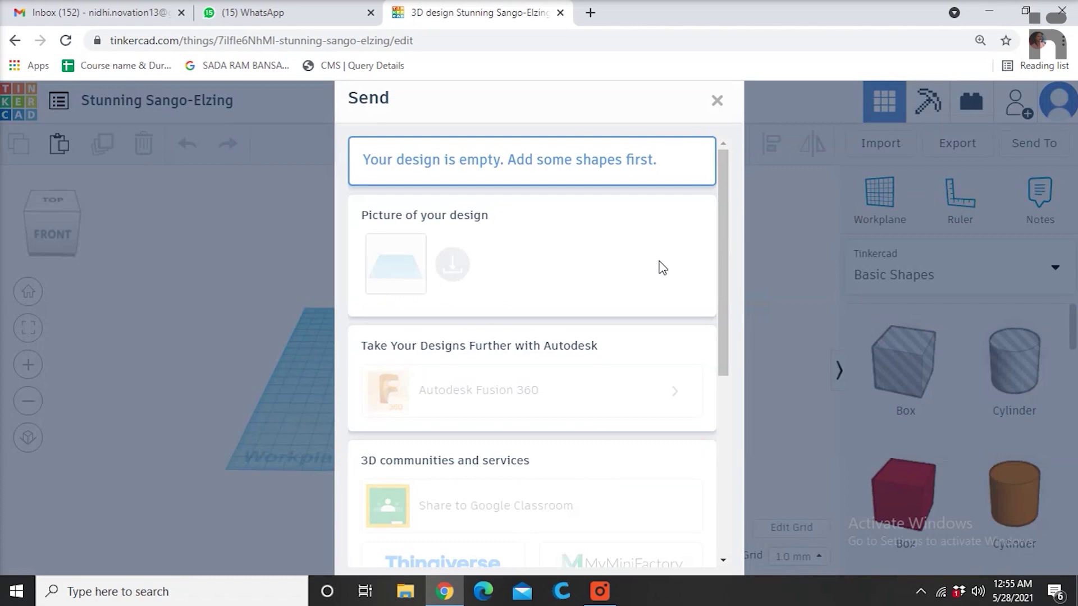
scroll(631, 265, "down", 6)
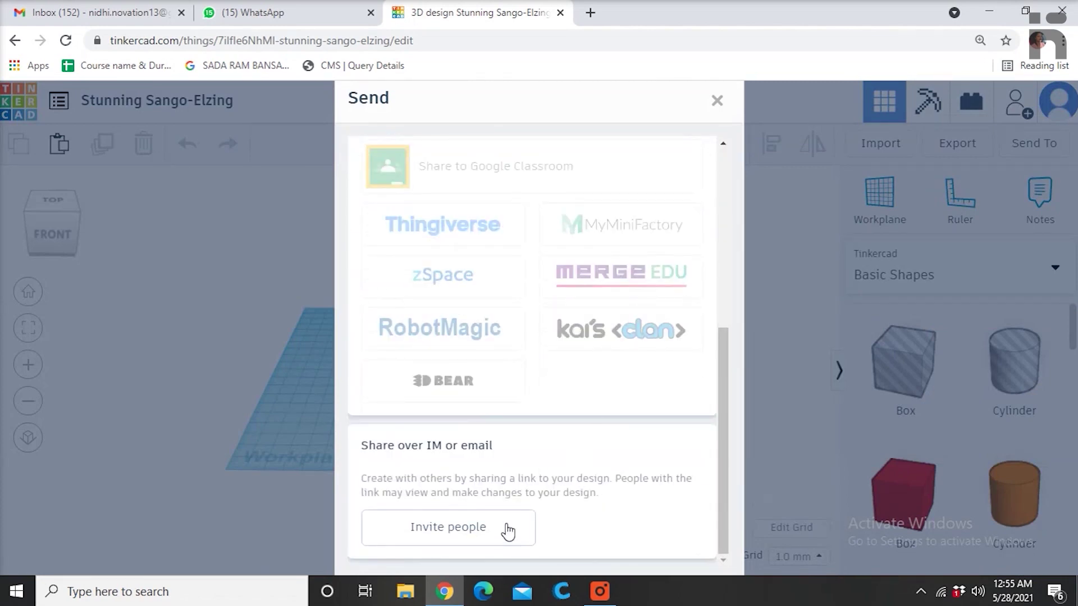
left_click(507, 529)
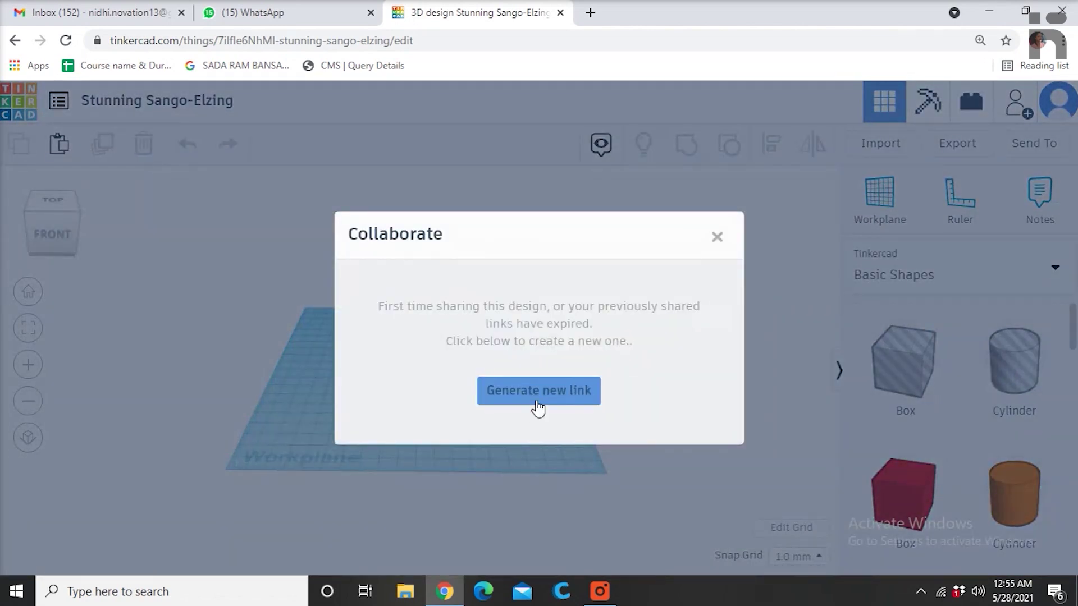
left_click(537, 393)
left_click(572, 339)
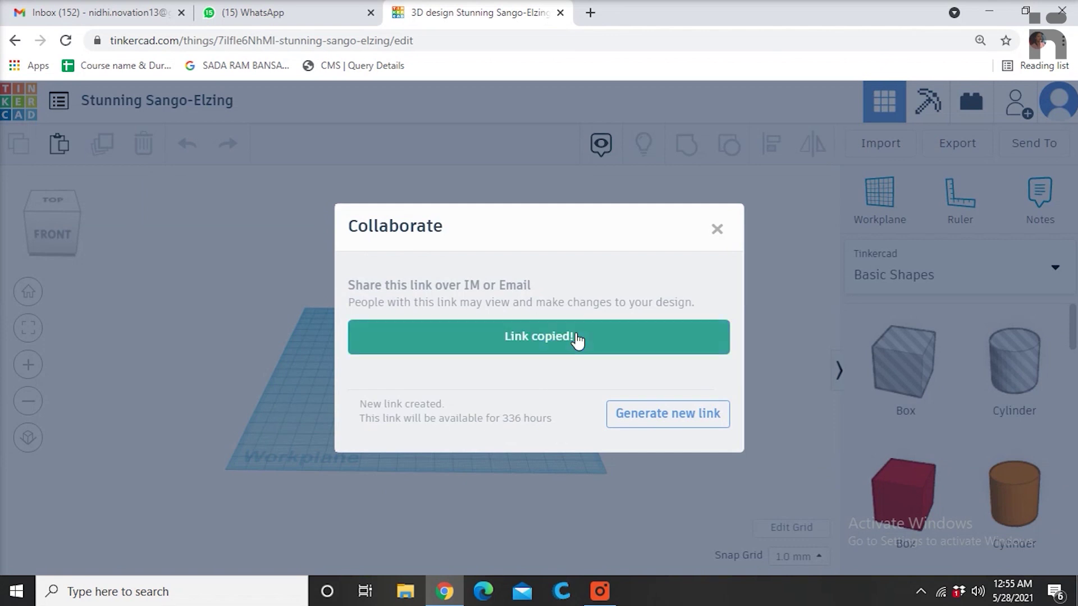